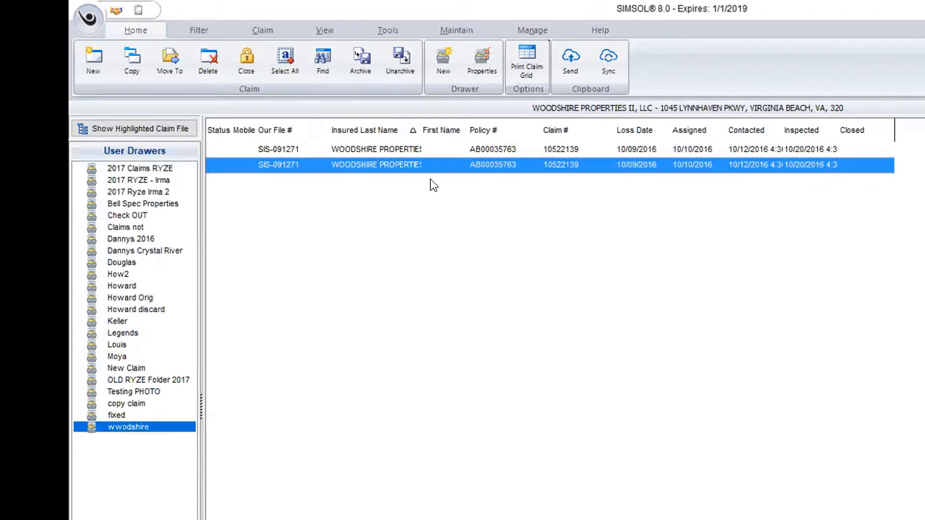
Open the first-listed Woodshire Properties claim and enable Break Out Items in its Building Estimate with the Supplement category
double_click(394, 151)
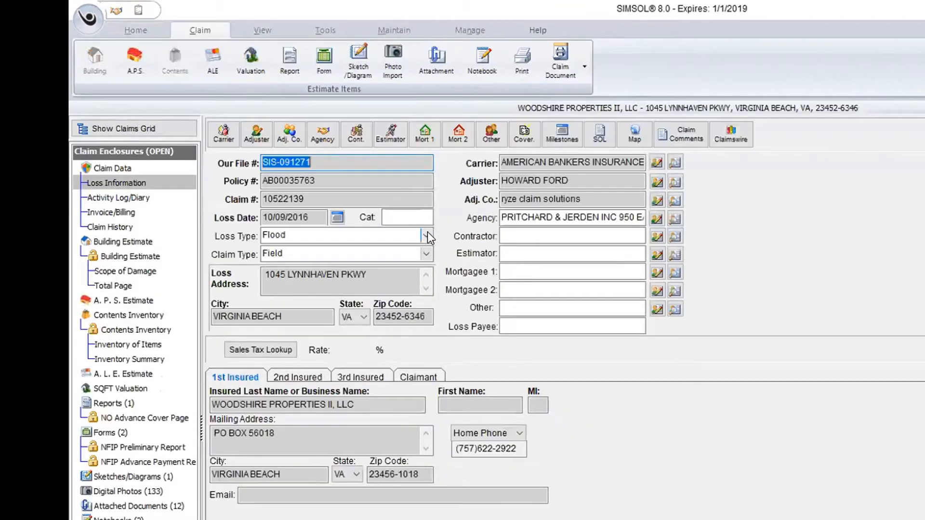
click(124, 257)
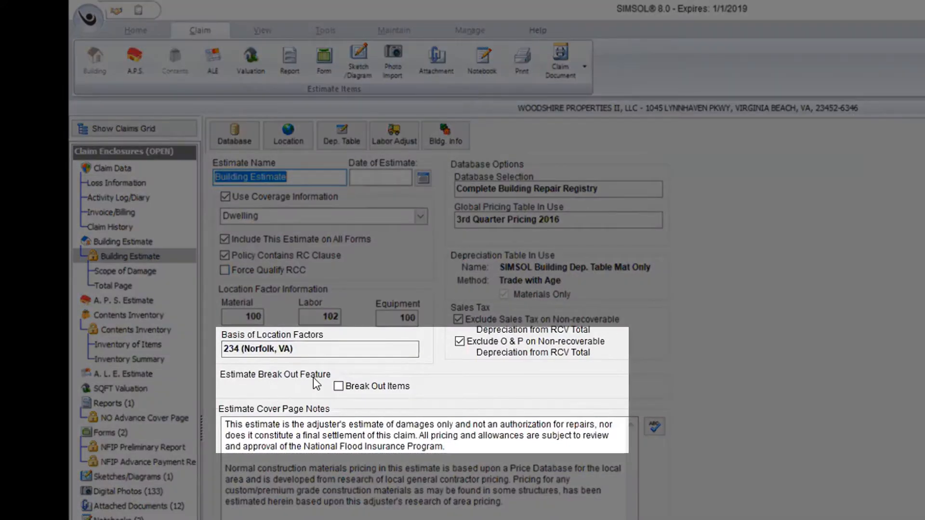
click(339, 386)
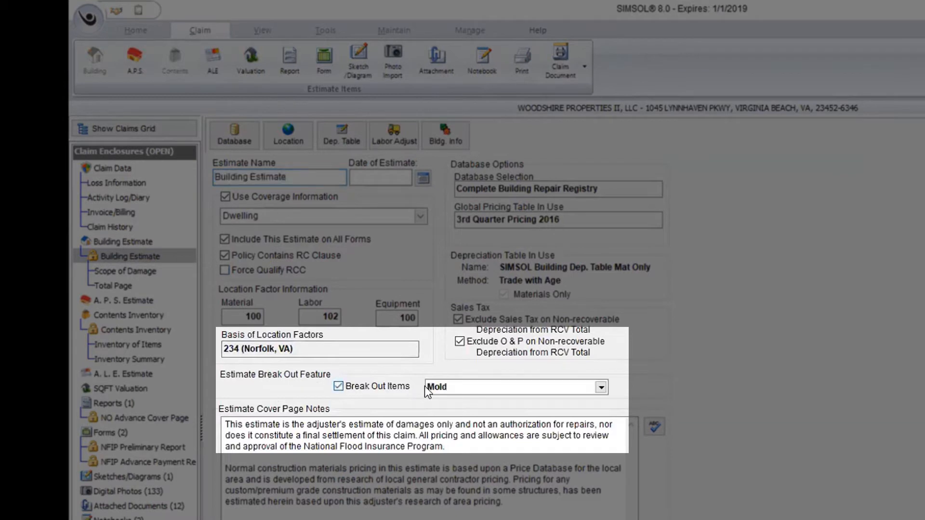
click(601, 387)
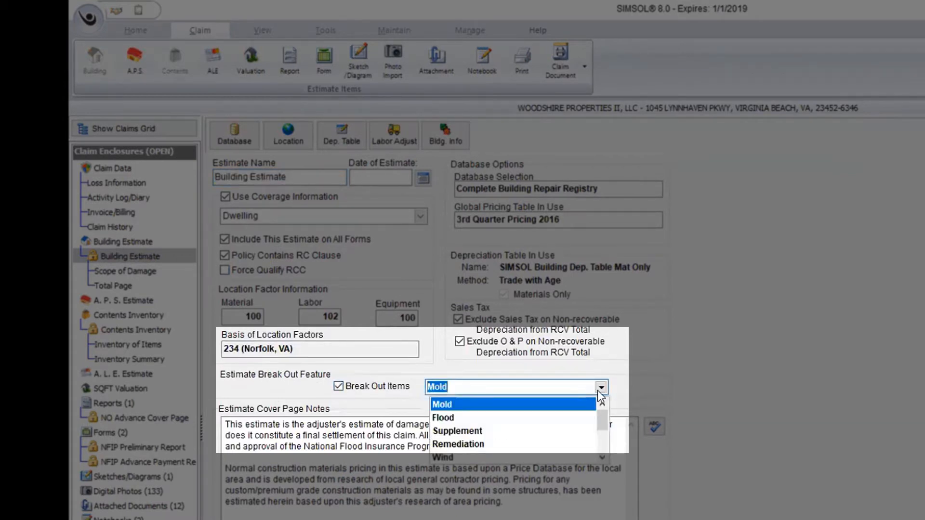
click(442, 431)
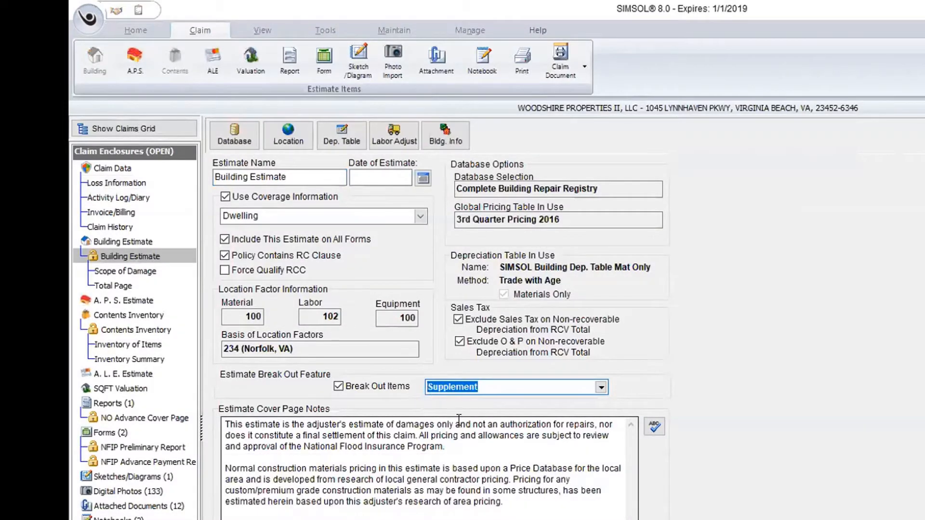
In the Exterior Elevation scope's item list, set the supplement quantity of Replace Exterior Wall - Siding to 390
click(123, 271)
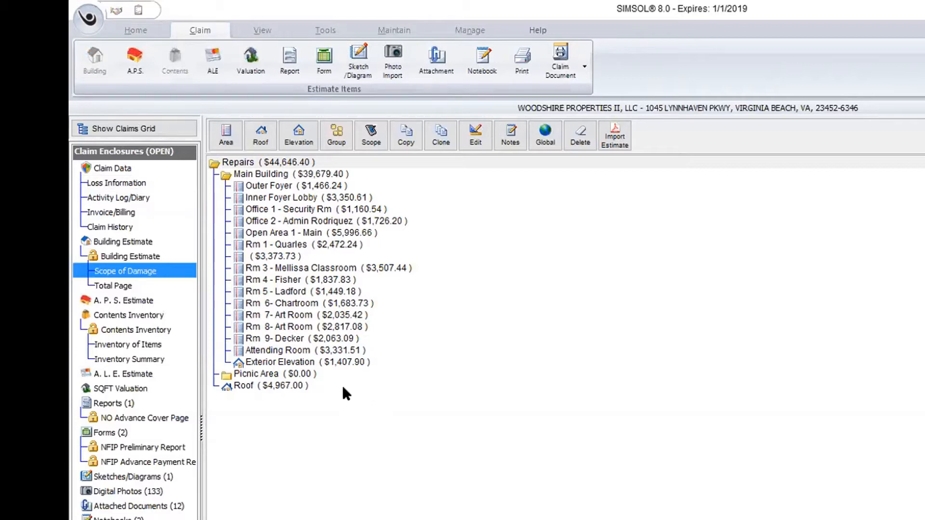
double_click(308, 362)
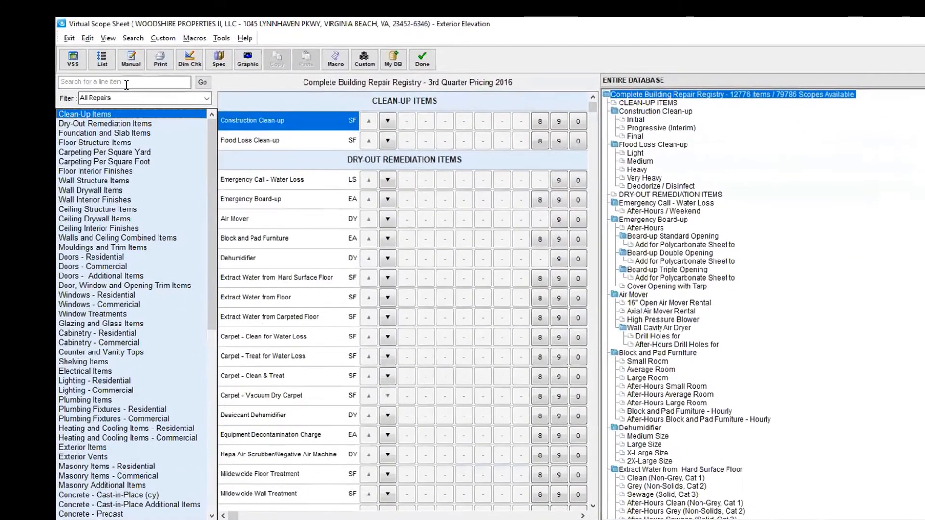
click(100, 56)
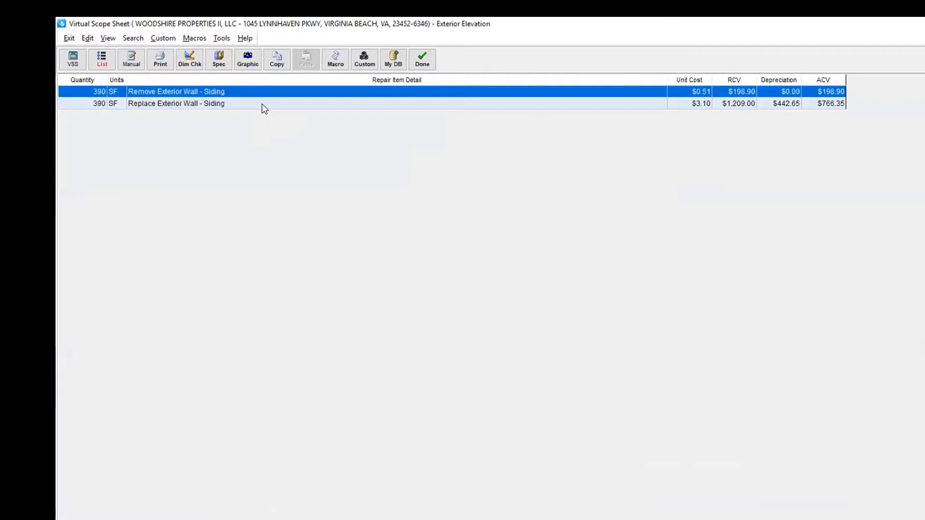
double_click(290, 104)
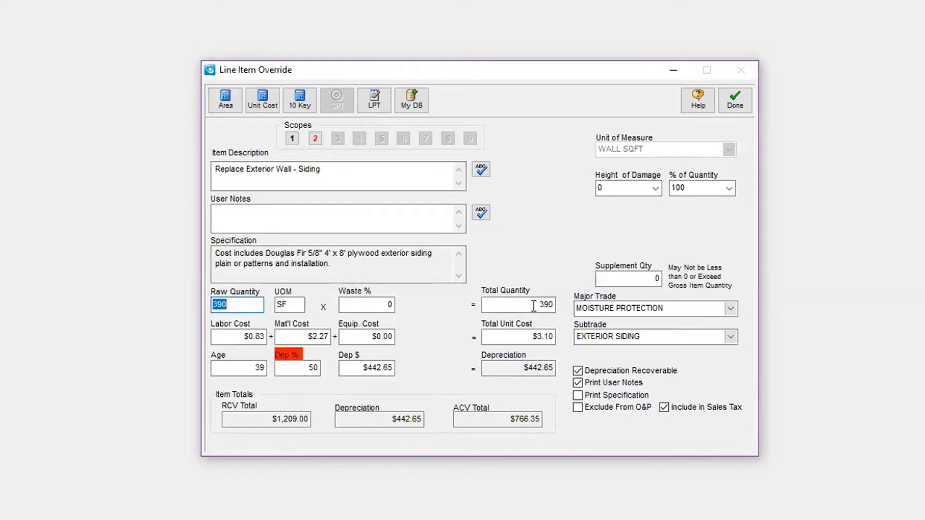
click(628, 277)
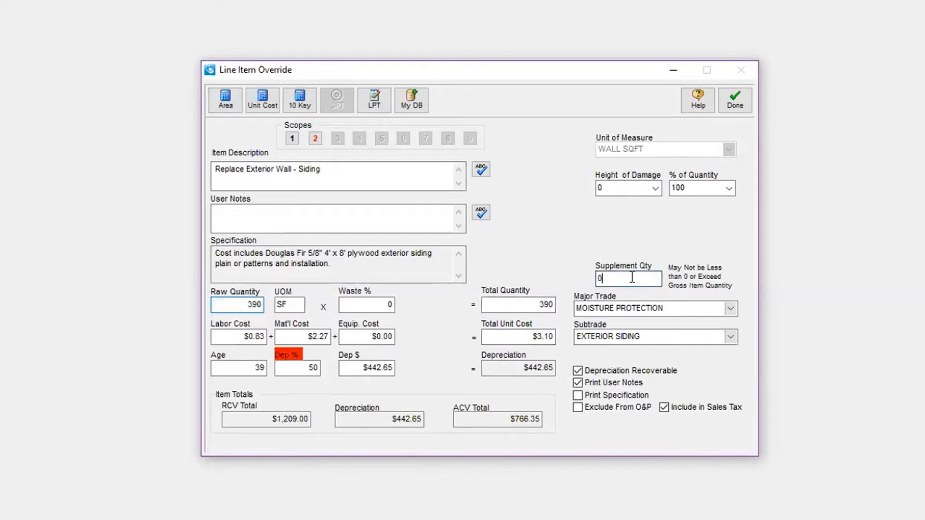
key(BackSpace)
text(390)
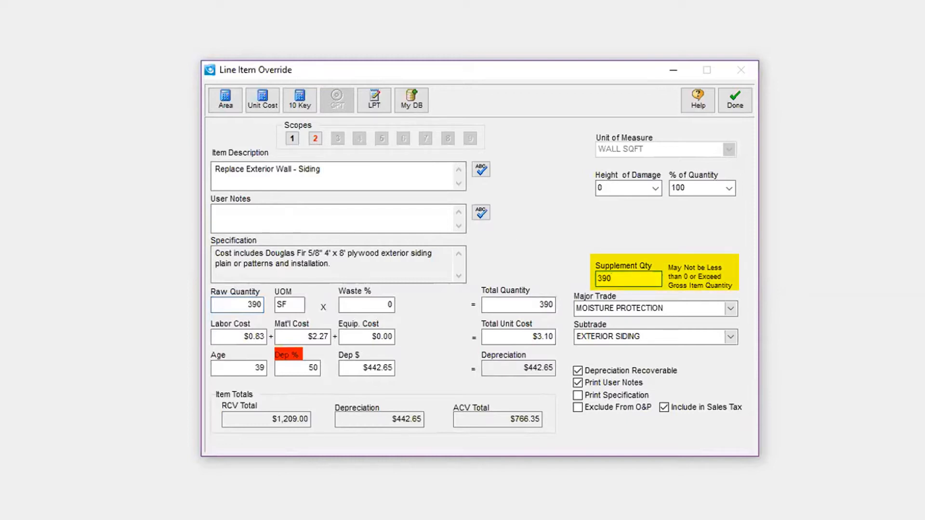
key(Tab)
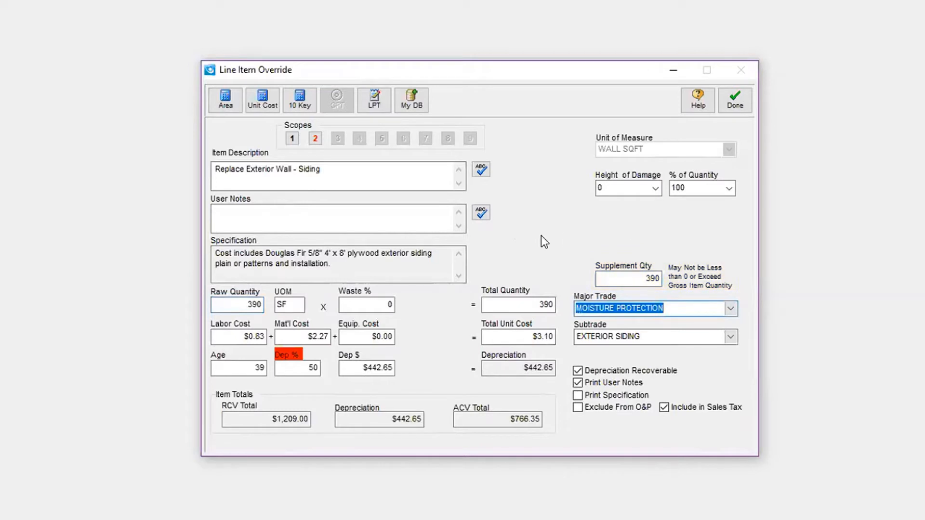
Set the siding replacement's total unit cost to $1.00, accept the override and close the Exterior Elevation scope sheet
click(502, 333)
key(BackSpace)
key(BackSpace)
key(BackSpace)
key(BackSpace)
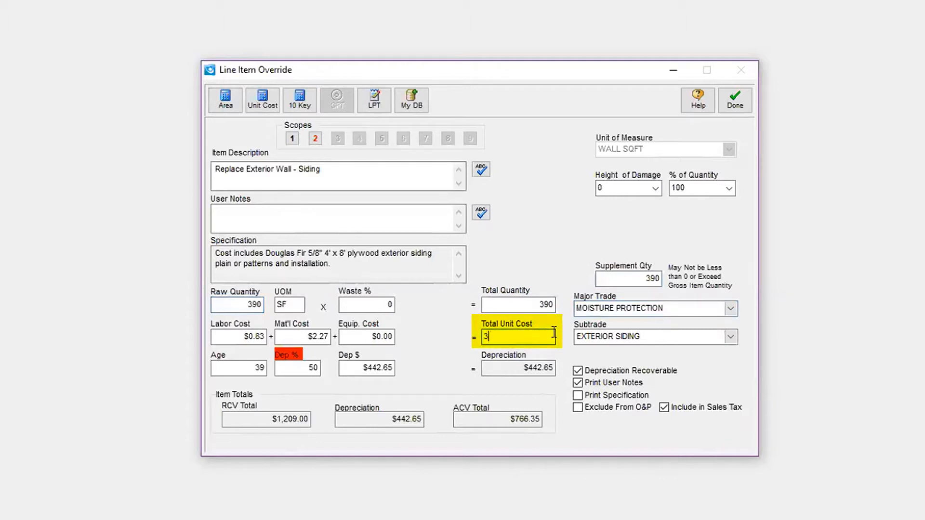
text(1.00)
key(Tab)
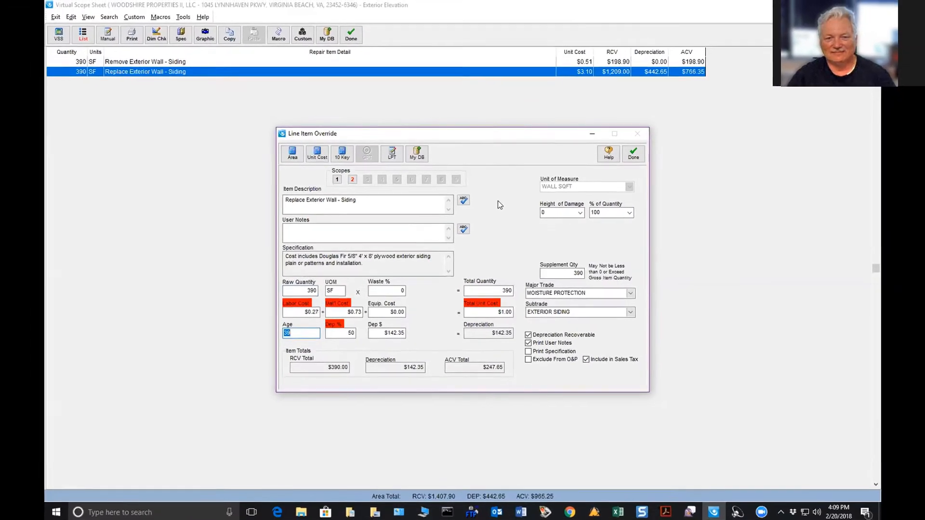
click(631, 153)
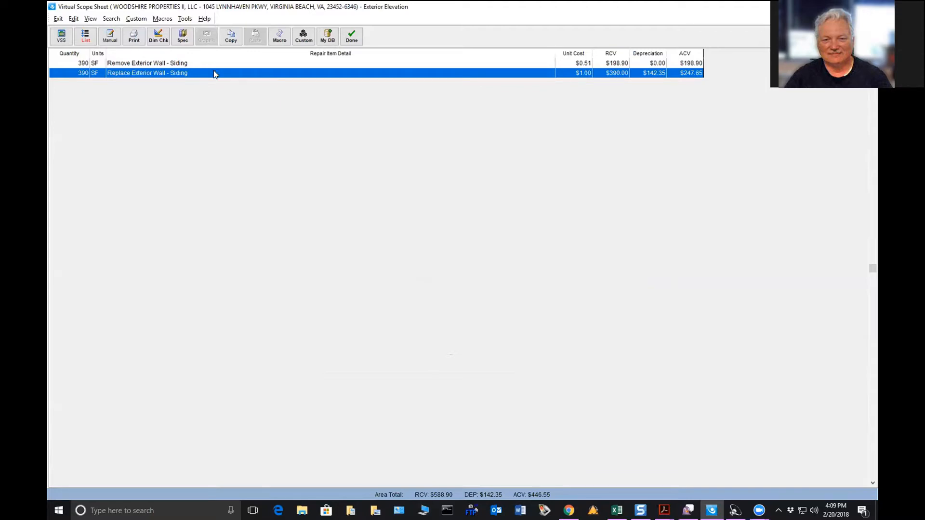
click(352, 36)
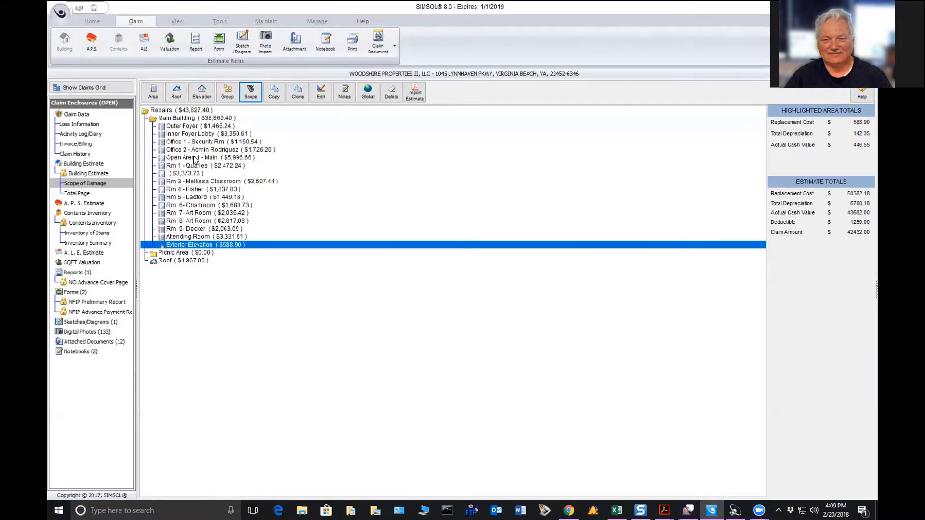
In the Rm 3 scope's item list, override the Replace Electrical Outlet total unit cost to -$15.64
click(191, 183)
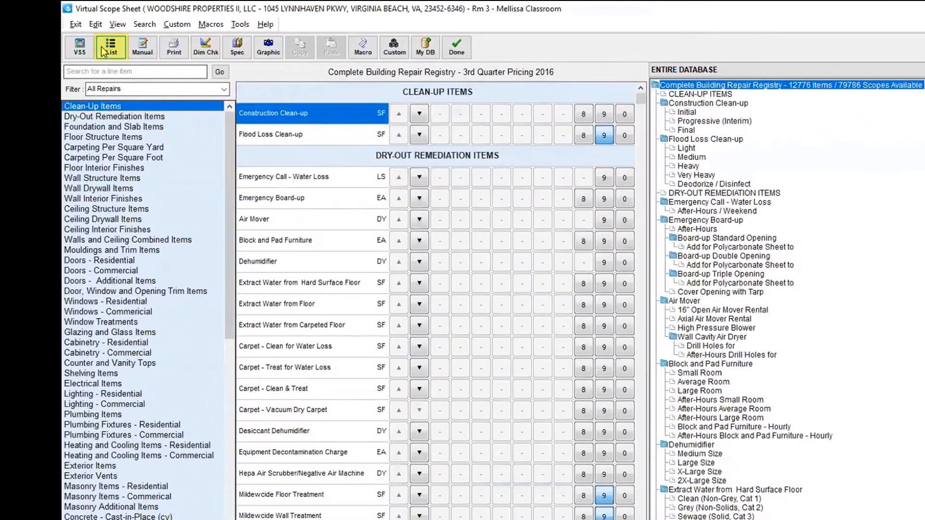
click(103, 51)
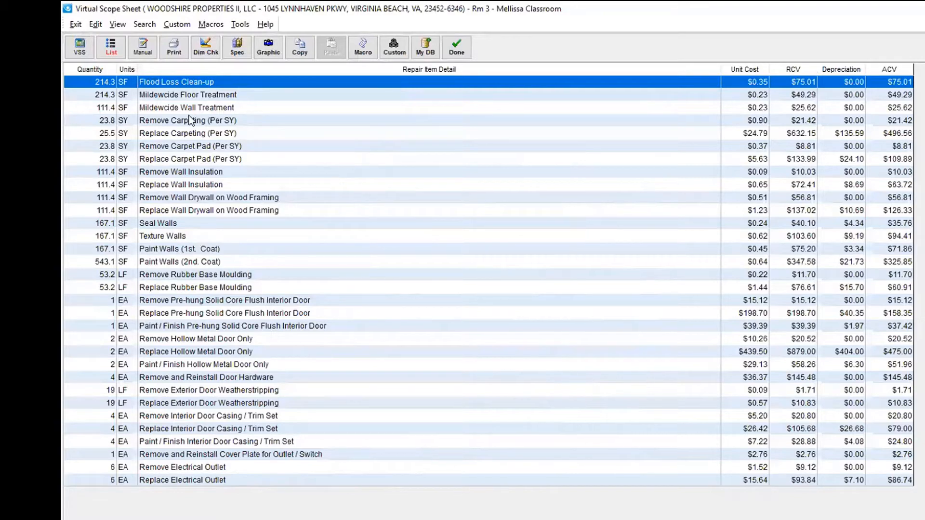
double_click(292, 480)
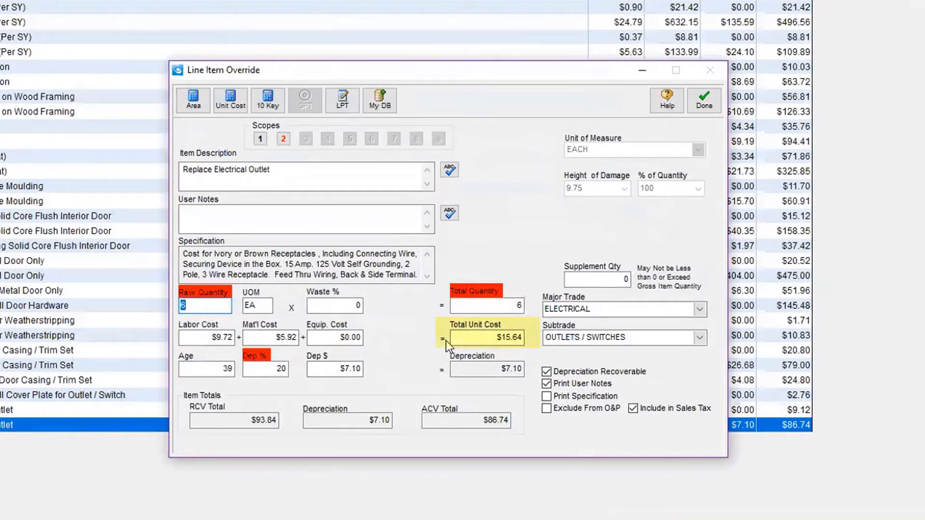
click(461, 338)
key(Left)
key(Left)
text(-)
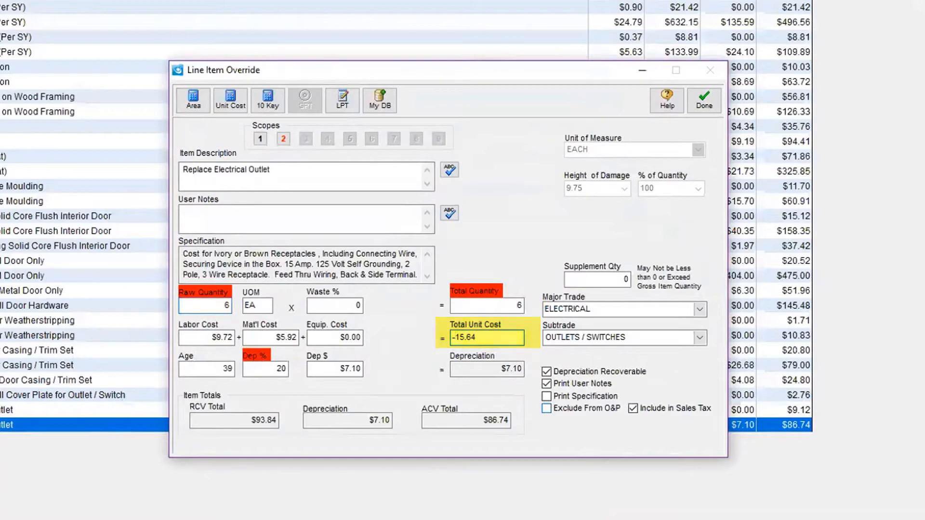
key(Tab)
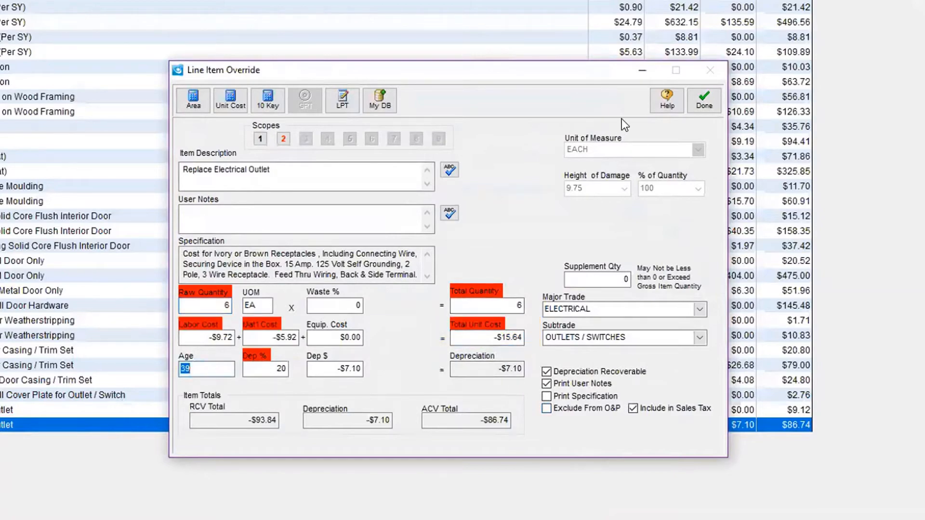
click(703, 99)
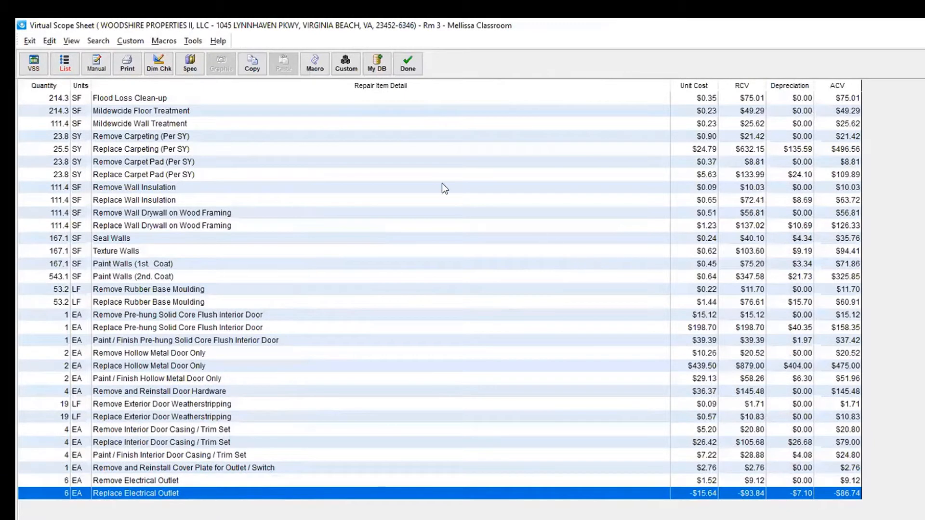
Switch Rm 3's scope sheet from the item list back to the repair database selection view
click(35, 62)
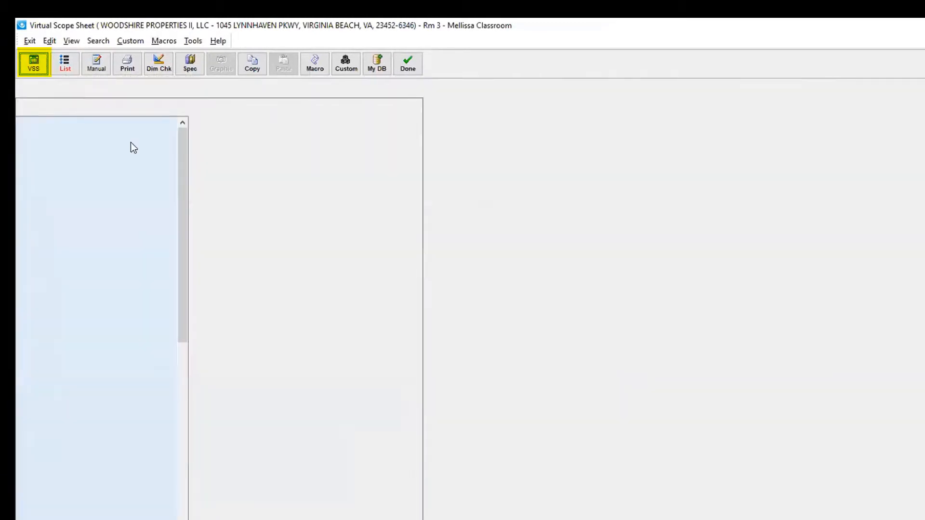